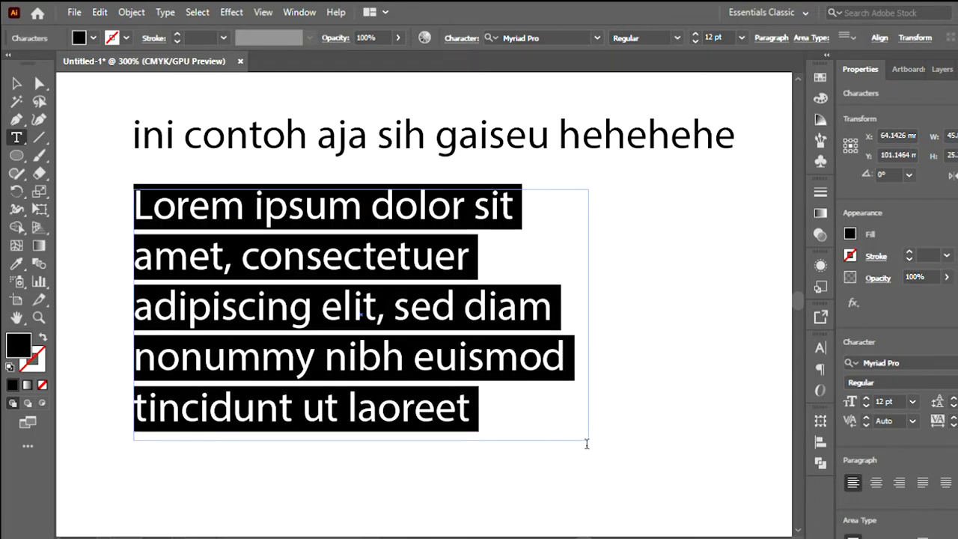
Replace the placeholder text in the text box with "ini contoh aja sih gaiseu heheheheheh jangan lupa ya buat like, subscribe dan comment"
{"action": "type", "text": "ini conto"}
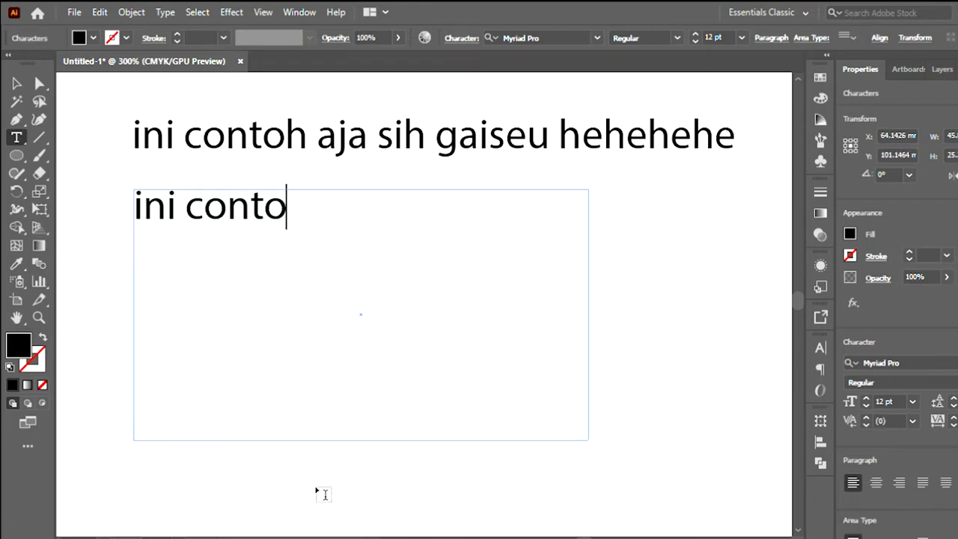
{"action": "type", "text": "h aja sih gaiseu heheheheheh jang"}
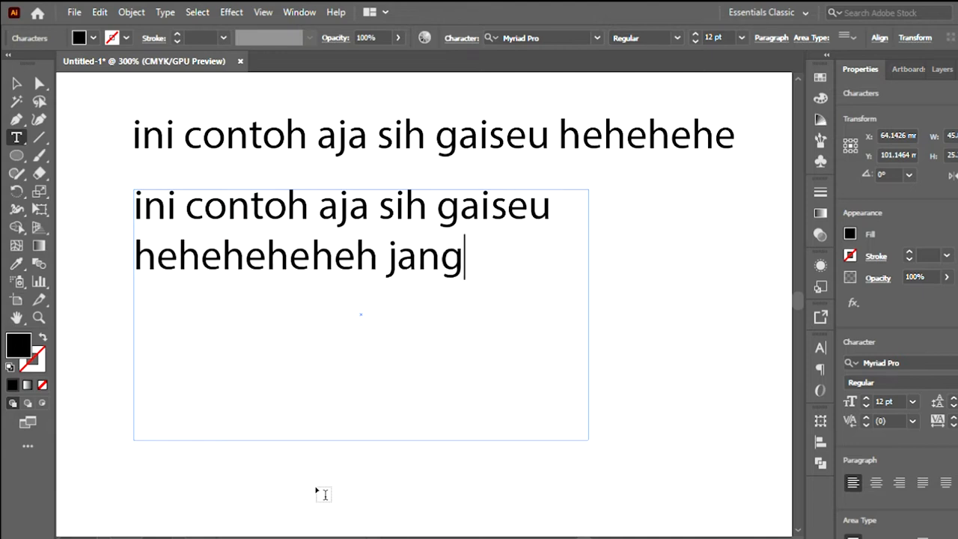
{"action": "type", "text": "an lupa ya buat lik"}
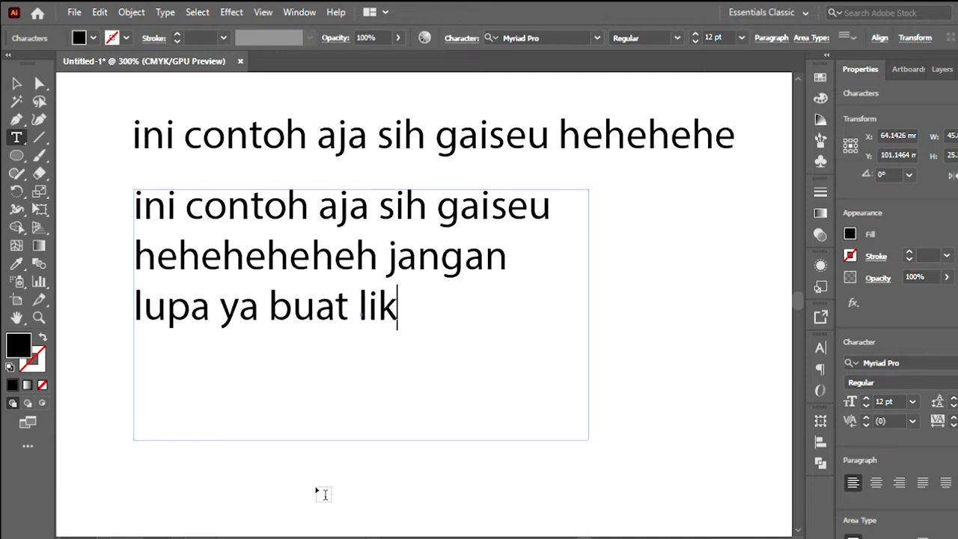
{"action": "type", "text": "e, subscribe dan comment"}
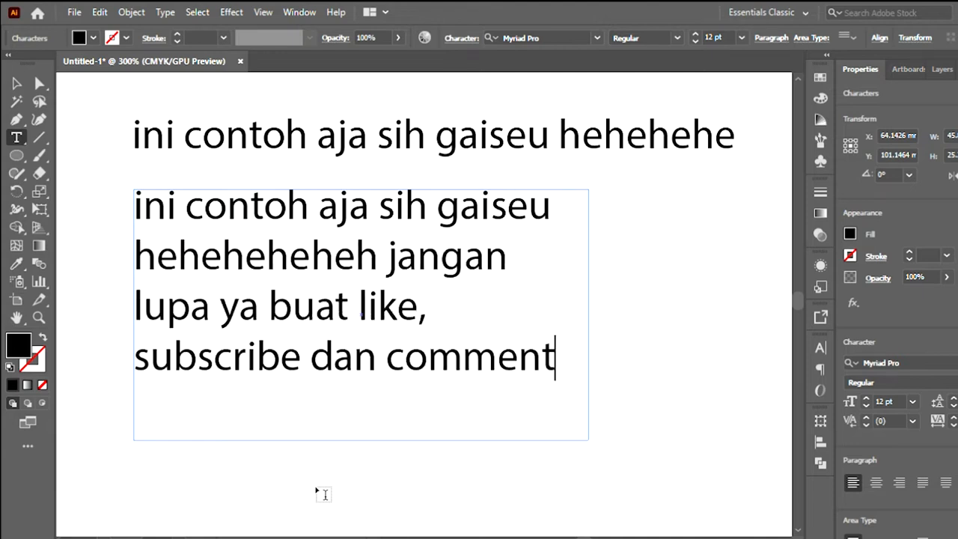
Continue the paragraph with ". oh, and hit that noficitation utton juga sih hehe" and finish text editing
{"action": "type", "text": ". oh,"}
{"action": "key", "text": "BackSpace"}
{"action": "type", "text": ". oh, and hit that"}
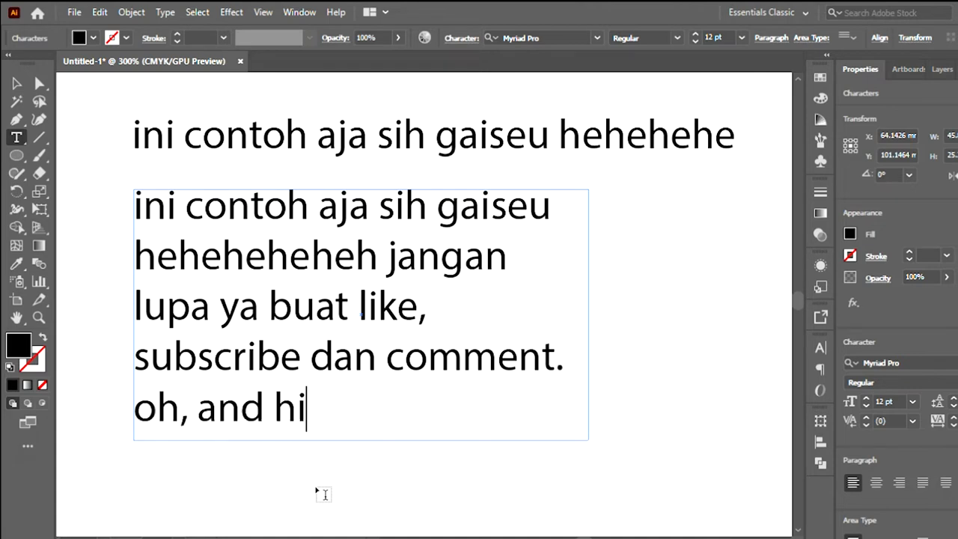
{"action": "type", "text": " noficitation"}
{"action": "key", "text": "Escape"}
{"action": "key", "text": "v"}
Extend the paragraph's text box downward until the overflowing last line fits inside
{"action": "scroll", "coordinate": [317, 285], "scroll_direction": "down", "scroll_amount": 2}
{"action": "left_click", "coordinate": [316, 284]}
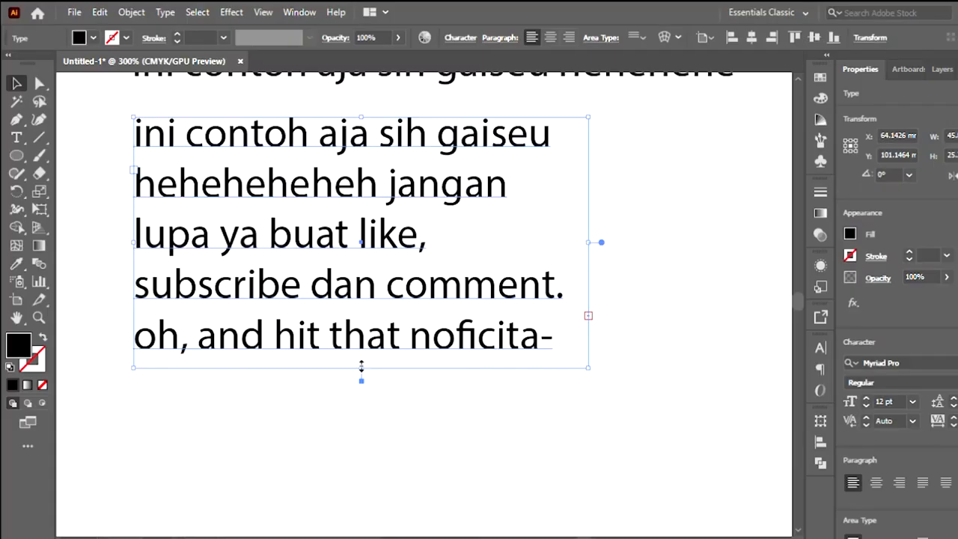
{"action": "left_click_drag", "start_coordinate": [380, 423], "coordinate": [384, 538]}
{"action": "left_click_drag", "start_coordinate": [363, 448], "coordinate": [363, 447]}
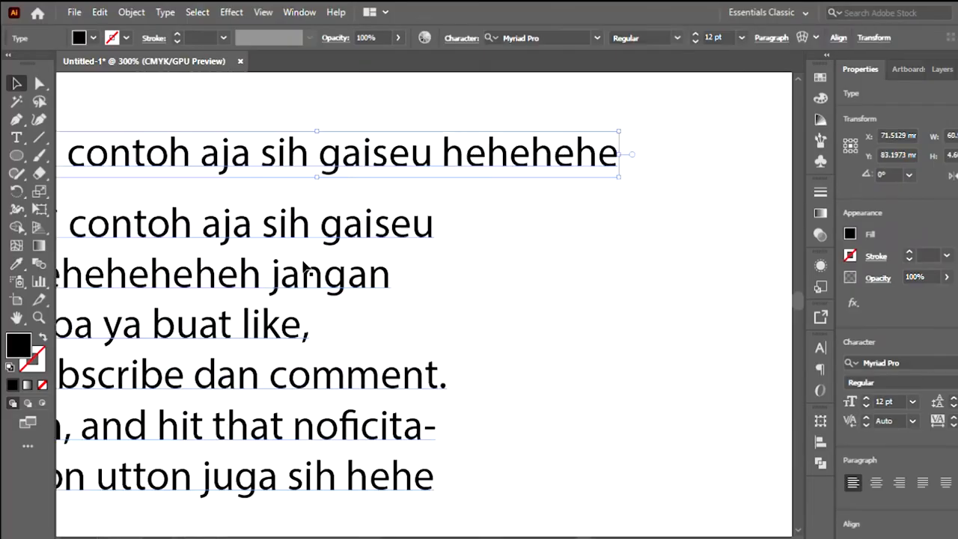
Enlarge the single-line text above the paragraph and stretch it vertically so its letters become tall and narrow
{"action": "left_click", "coordinate": [346, 101]}
{"action": "left_click", "coordinate": [299, 157]}
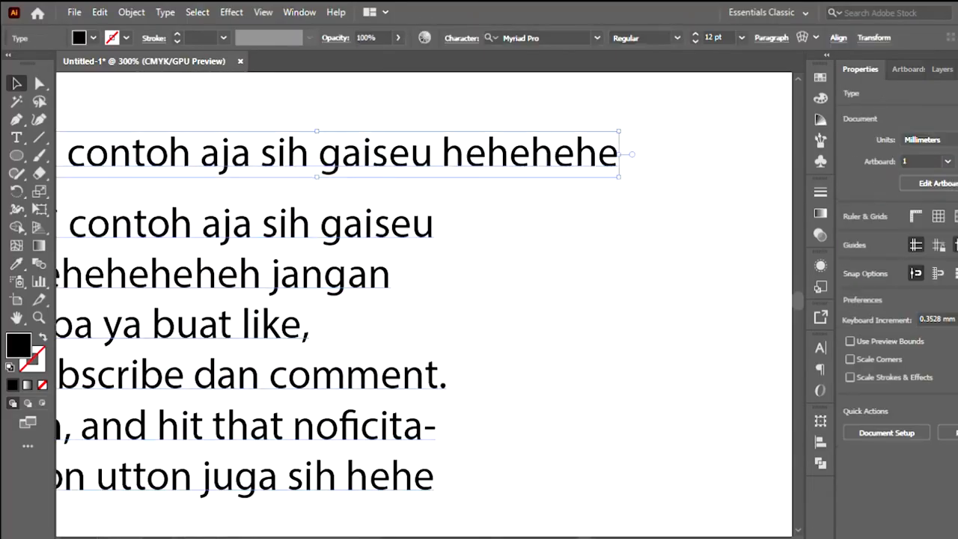
{"action": "left_click_drag", "start_coordinate": [584, 537], "coordinate": [581, 537]}
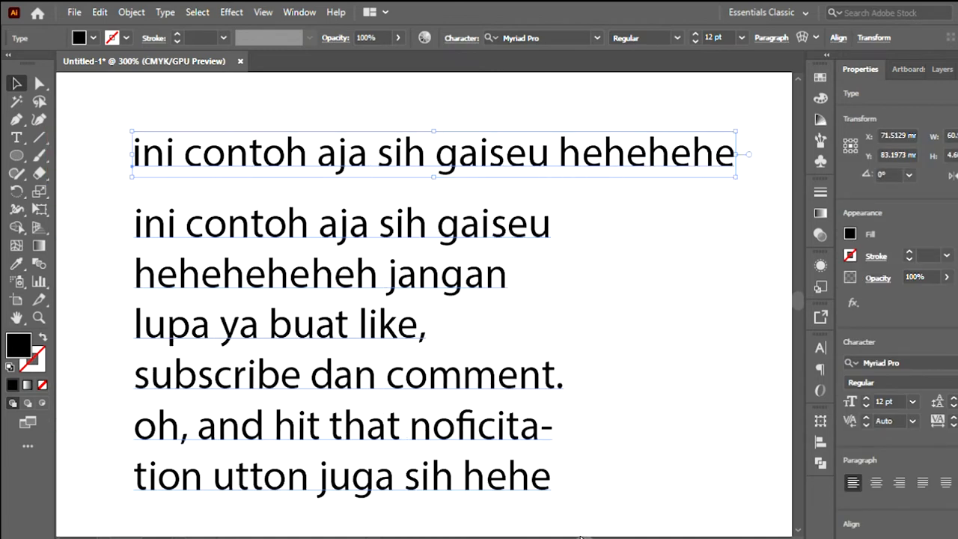
{"action": "scroll", "coordinate": [509, 140], "scroll_direction": "right", "scroll_amount": 2}
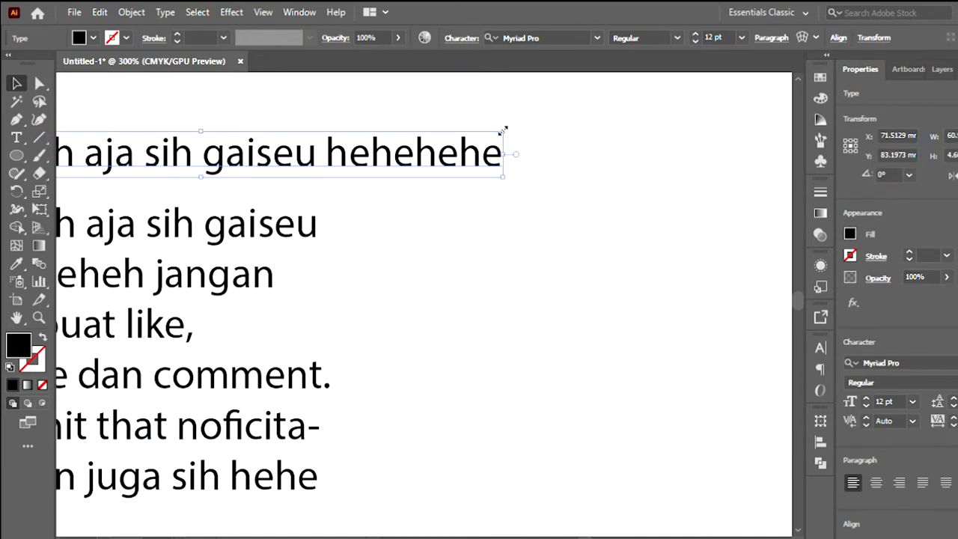
{"action": "left_click_drag", "start_coordinate": [502, 131], "coordinate": [595, 138]}
{"action": "left_click_drag", "start_coordinate": [251, 177], "coordinate": [251, 194]}
{"action": "mouse_move", "coordinate": [595, 197]}
{"action": "left_mouse_down"}
{"action": "mouse_move", "coordinate": [616, 214]}
{"action": "mouse_move", "coordinate": [604, 210]}
{"action": "left_mouse_up"}
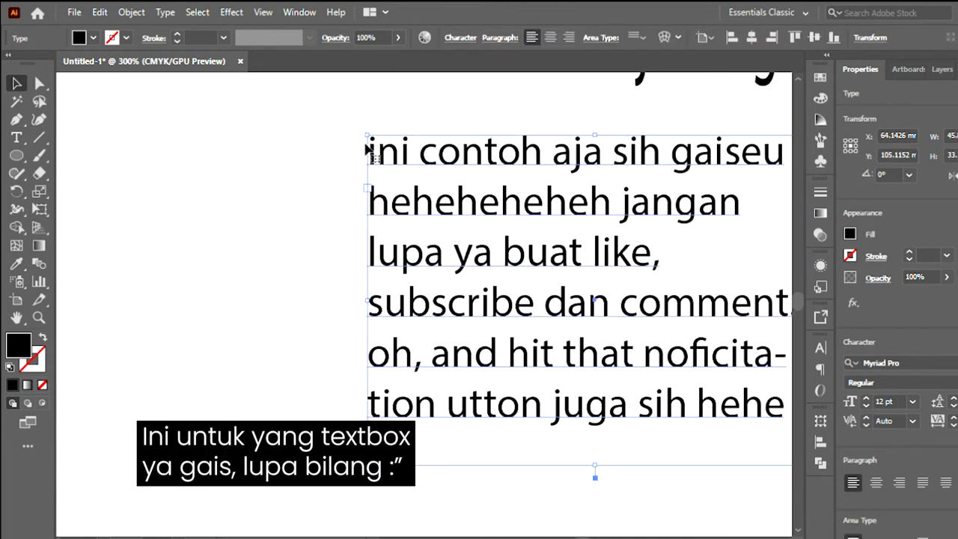
Enlarge the paragraph's text box from its upper-left corner to about 53 mm wide and 37 mm high, reflowing the text
{"action": "left_click_drag", "start_coordinate": [366, 139], "coordinate": [292, 97]}
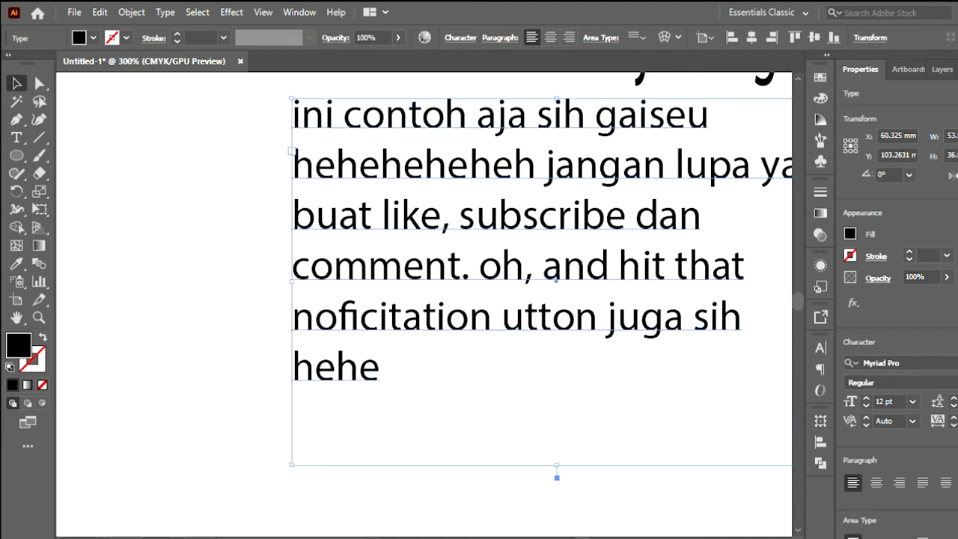
{"action": "scroll", "coordinate": [425, 304], "scroll_direction": "right", "scroll_amount": 3}
{"action": "scroll", "coordinate": [424, 304], "scroll_direction": "left", "scroll_amount": 4}
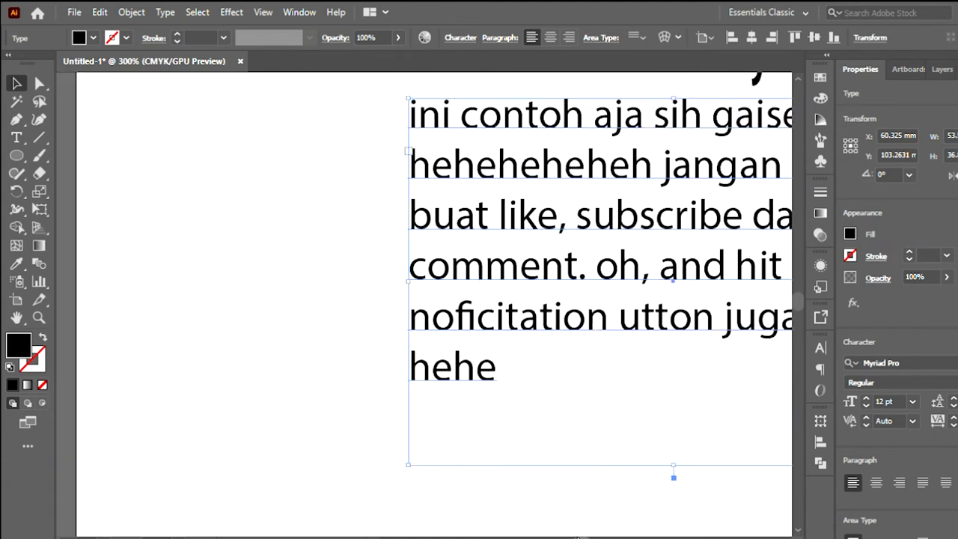
{"action": "scroll", "coordinate": [434, 304], "scroll_direction": "right", "scroll_amount": 3}
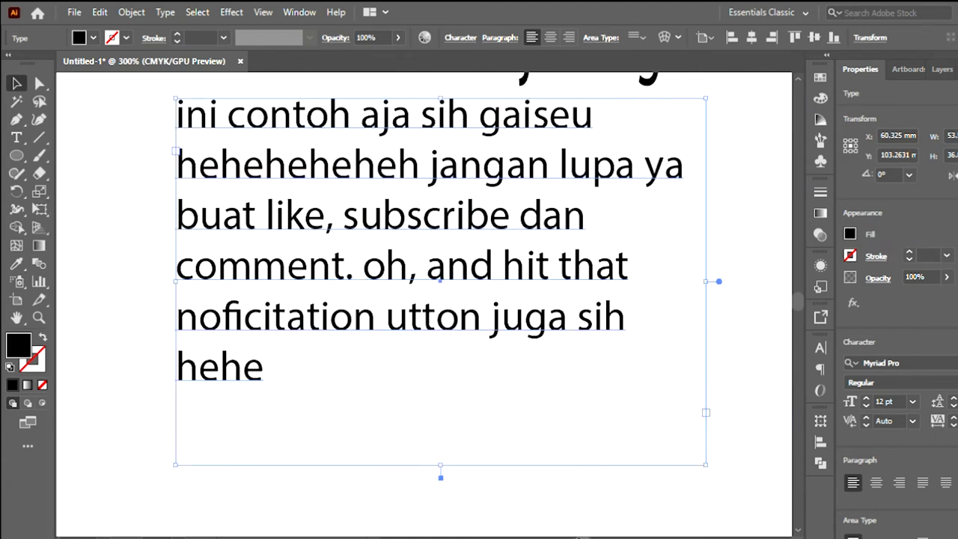
Select all the text in the paragraph box and raise its font size to 14 pt
{"action": "double_click", "coordinate": [399, 223]}
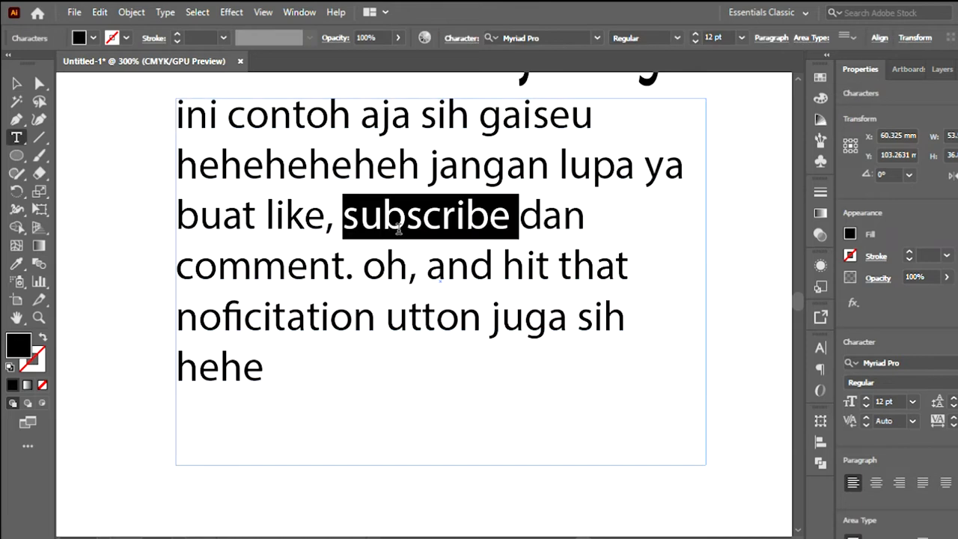
{"action": "triple_click", "coordinate": [399, 224]}
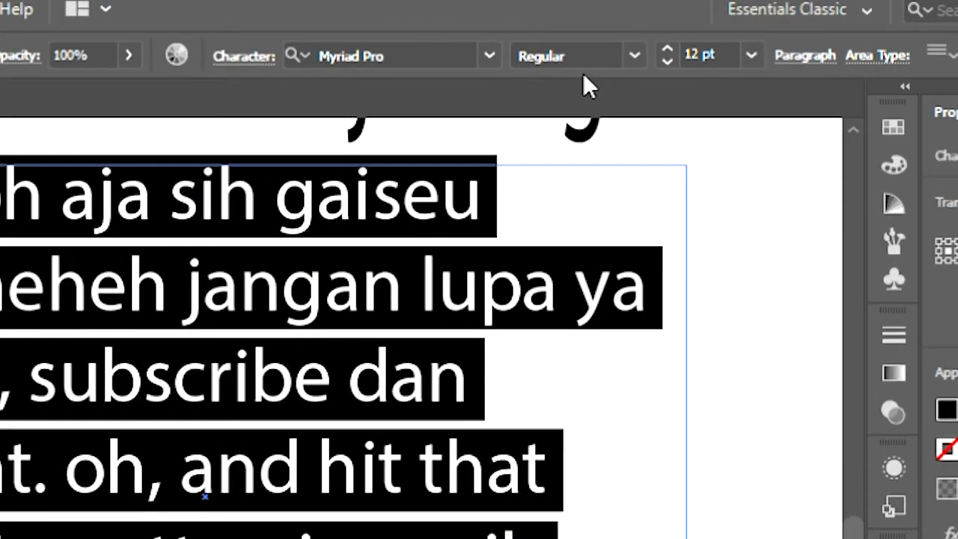
{"action": "left_click", "coordinate": [660, 48]}
{"action": "left_click", "coordinate": [659, 48]}
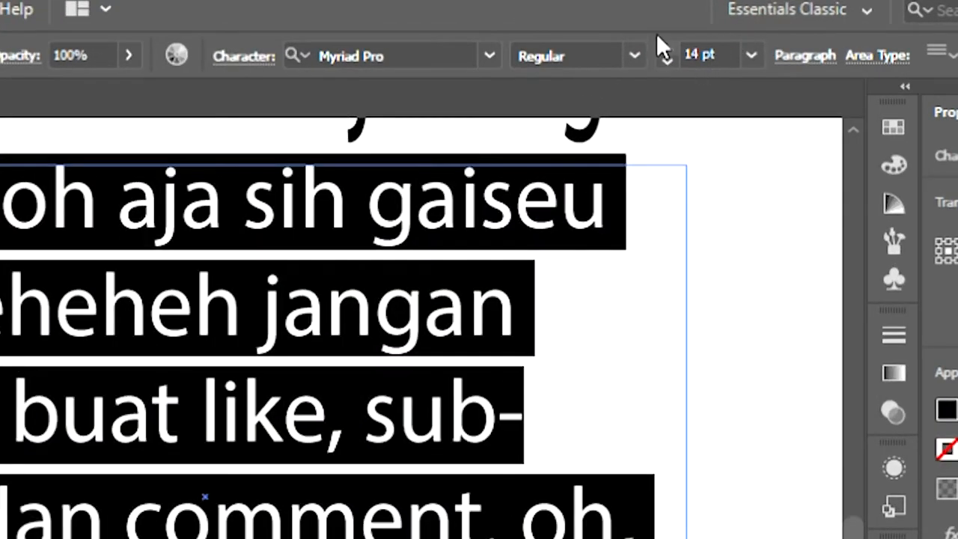
Reduce the selected paragraph text's font size to 11 pt
{"action": "left_click", "coordinate": [666, 61]}
{"action": "left_click", "coordinate": [665, 60]}
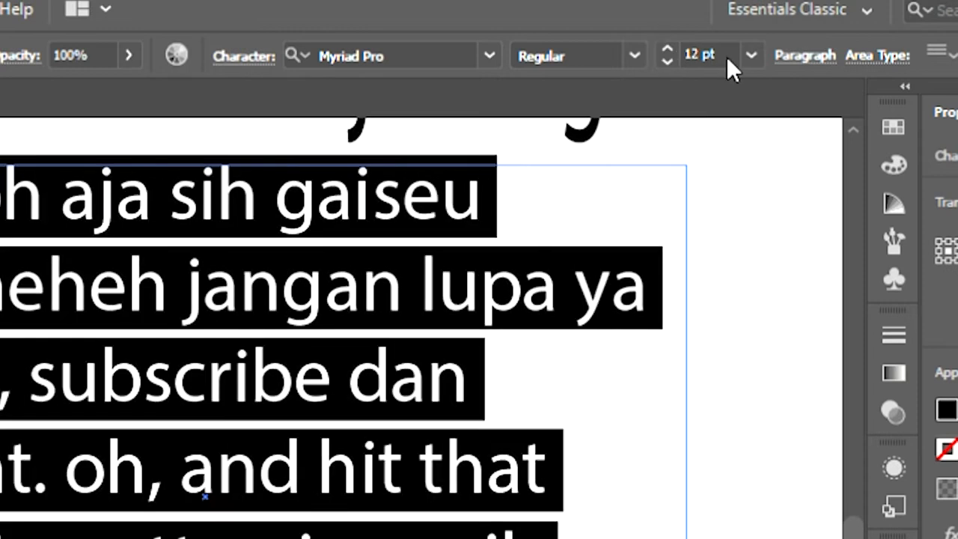
{"action": "left_click", "coordinate": [748, 56]}
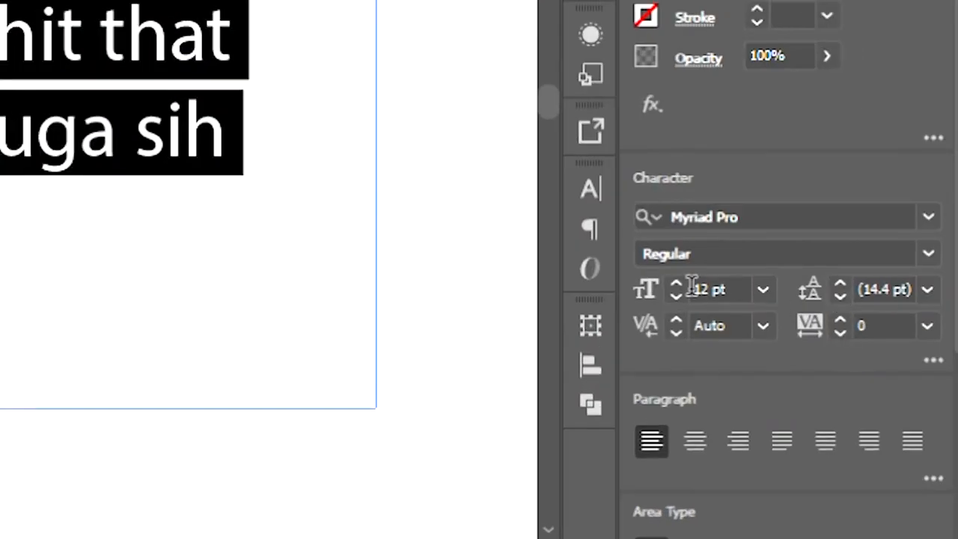
{"action": "left_click", "coordinate": [676, 284]}
{"action": "left_click", "coordinate": [676, 294]}
{"action": "left_click", "coordinate": [676, 294]}
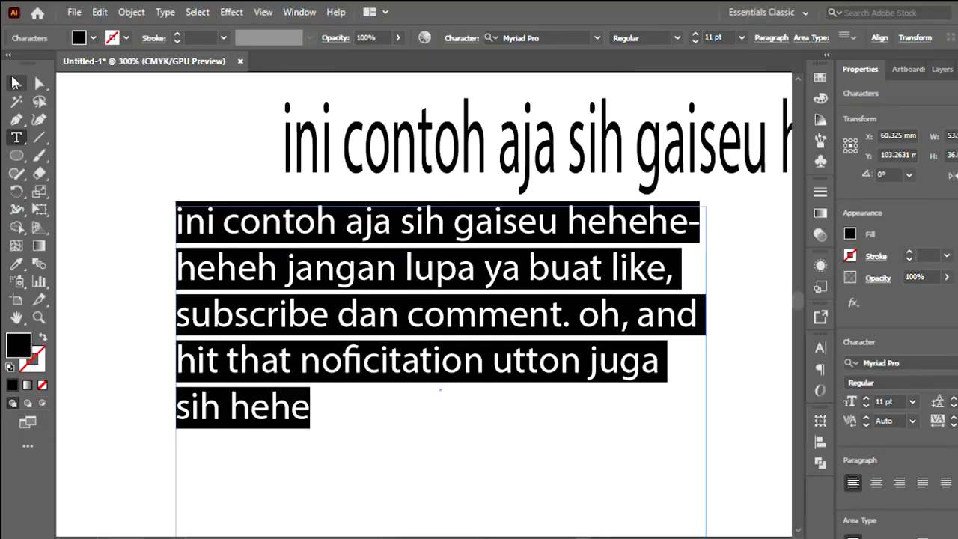
Move the tall single-line headline to the left so it sits directly above the paragraph
{"action": "left_click", "coordinate": [408, 164]}
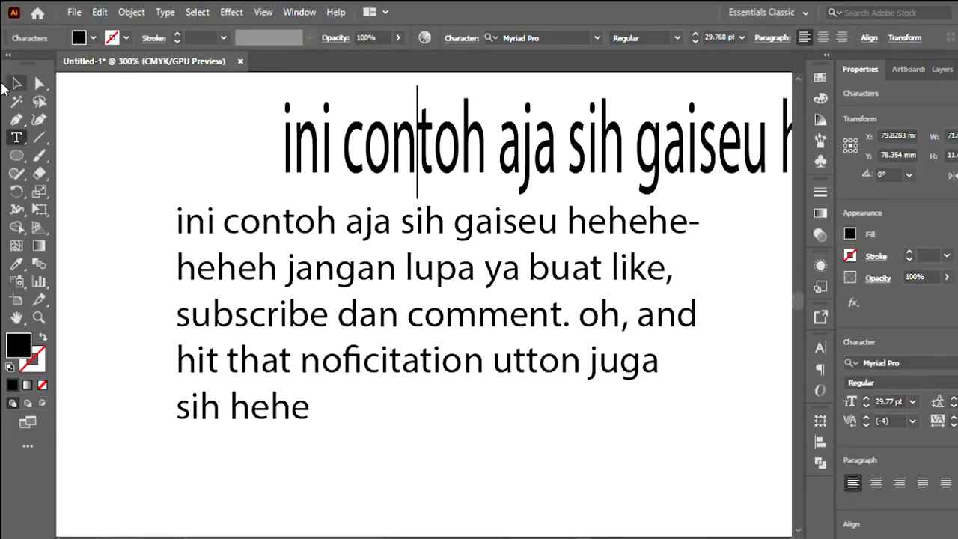
{"action": "left_click", "coordinate": [16, 83]}
{"action": "left_click_drag", "start_coordinate": [494, 127], "coordinate": [383, 123]}
{"action": "left_click_drag", "start_coordinate": [566, 19], "coordinate": [562, 24]}
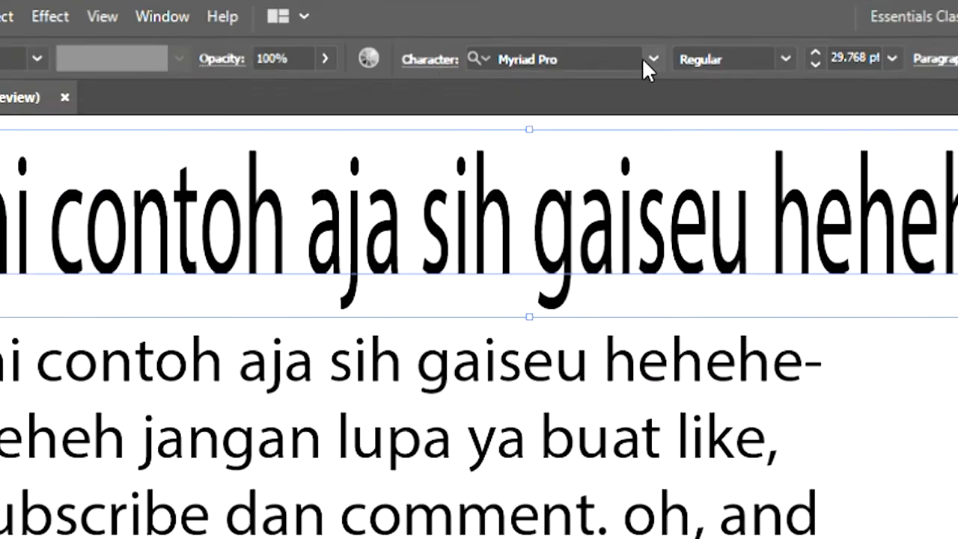
Set the headline's font to Caveat and browse the font list for another typeface
{"action": "left_click", "coordinate": [591, 38]}
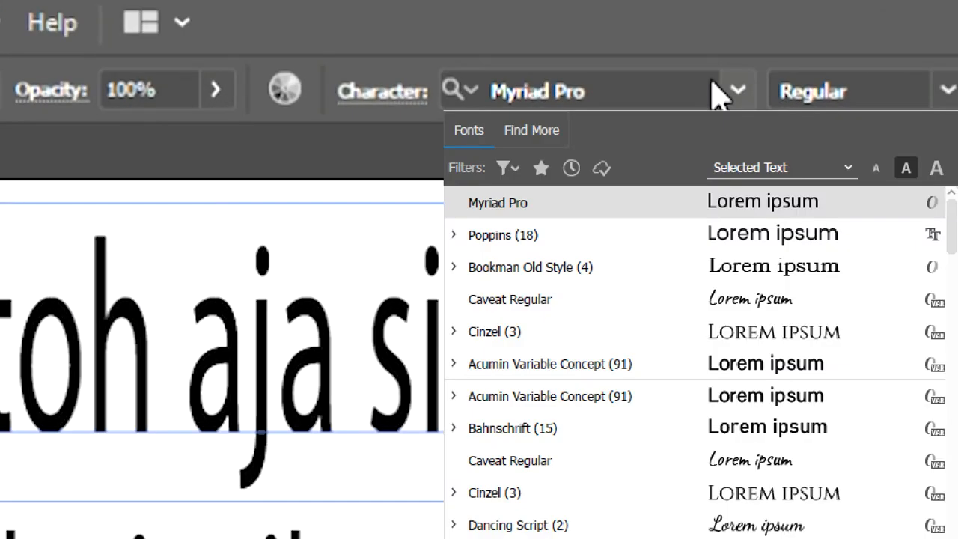
{"action": "left_click", "coordinate": [714, 84]}
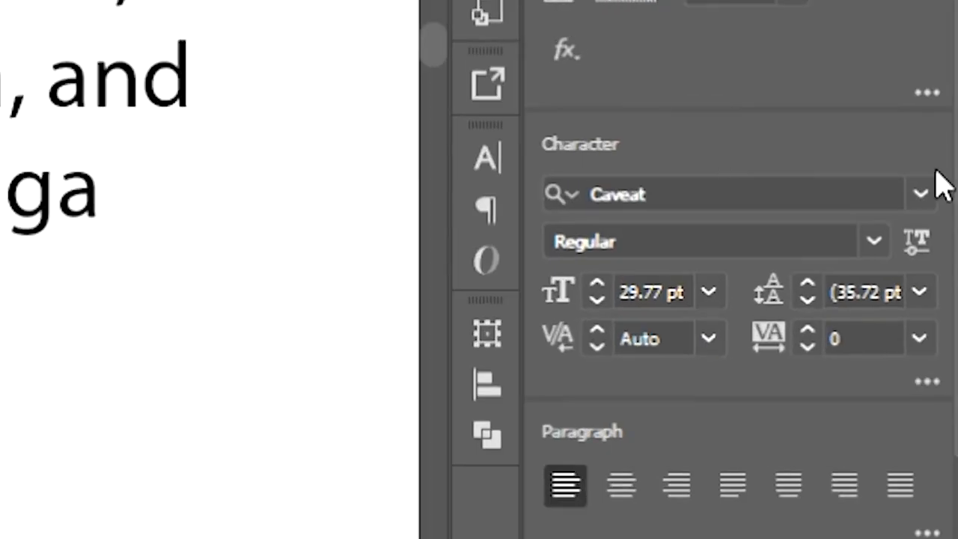
{"action": "left_click", "coordinate": [905, 182]}
{"action": "left_click", "coordinate": [638, 421]}
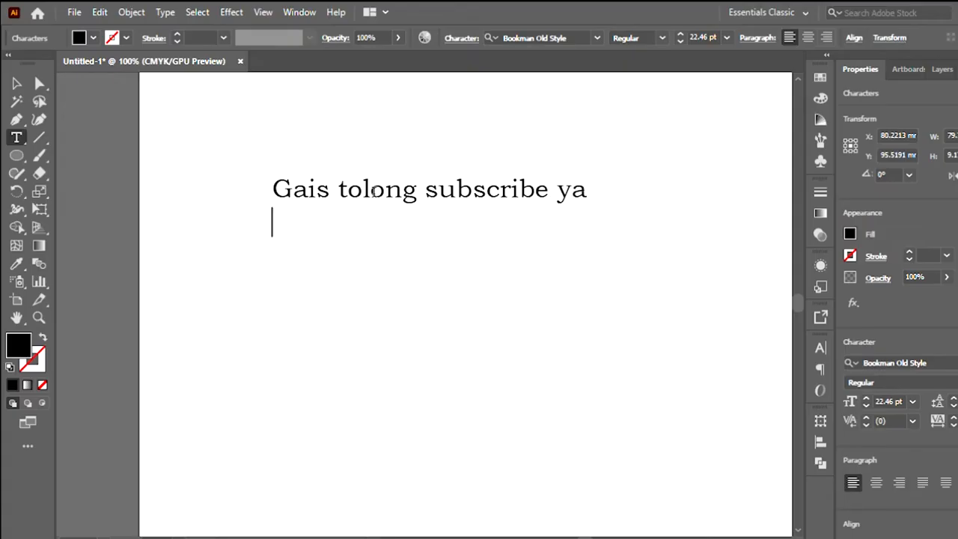
Erase the "Gais tolong subscribe ya" text completely to start the text object over
{"action": "type", "text": "ini channel is"}
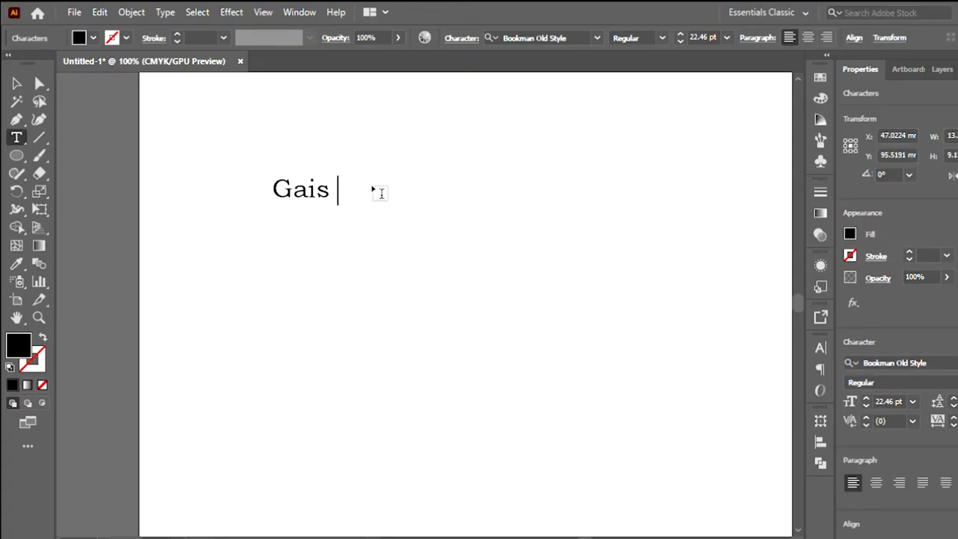
{"action": "key", "text": "BackSpace"}
{"action": "key", "text": "BackSpace"}
{"action": "key", "text": "BackSpace"}
{"action": "key", "text": "BackSpace"}
{"action": "key", "text": "BackSpace"}
Enter "Halo gais, di S For Sukses" and "kamu bisa dapat ilmu seputar" as the first two lines of the text
{"action": "type", "text": "Halo gais, di S For Sukses"}
{"action": "key", "text": "Return"}
{"action": "type", "text": "kamu bisa daa"}
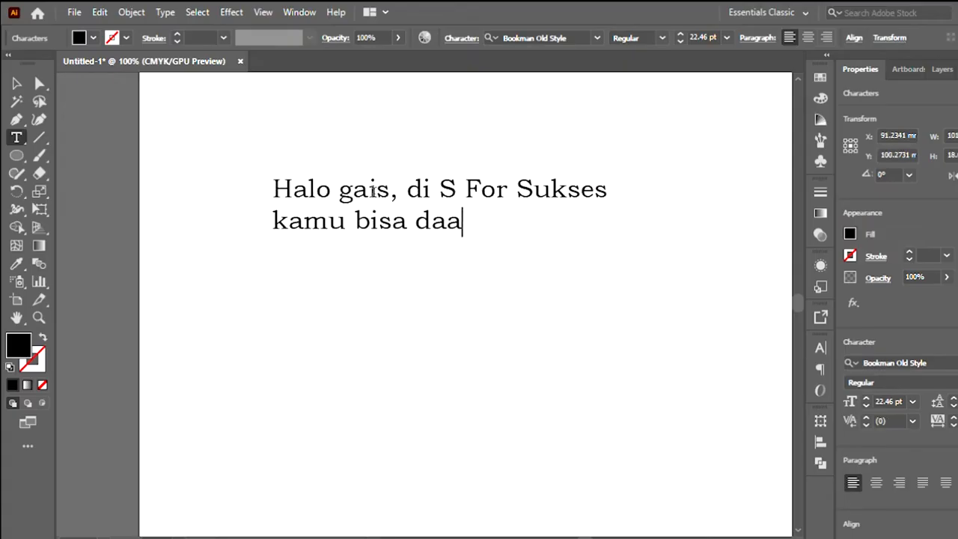
{"action": "key", "text": "BackSpace"}
{"action": "type", "text": "pat ilmu seputar"}
{"action": "key", "text": "Return"}
Add "ngonten loh, sayang banget kalau" as the third line and begin a fourth line
{"action": "type", "text": "ngonten loh, sayang bang"}
{"action": "key", "text": "BackSpace"}
{"action": "key", "text": "BackSpace"}
{"action": "key", "text": "BackSpace"}
{"action": "type", "text": "ang banget kalau"}
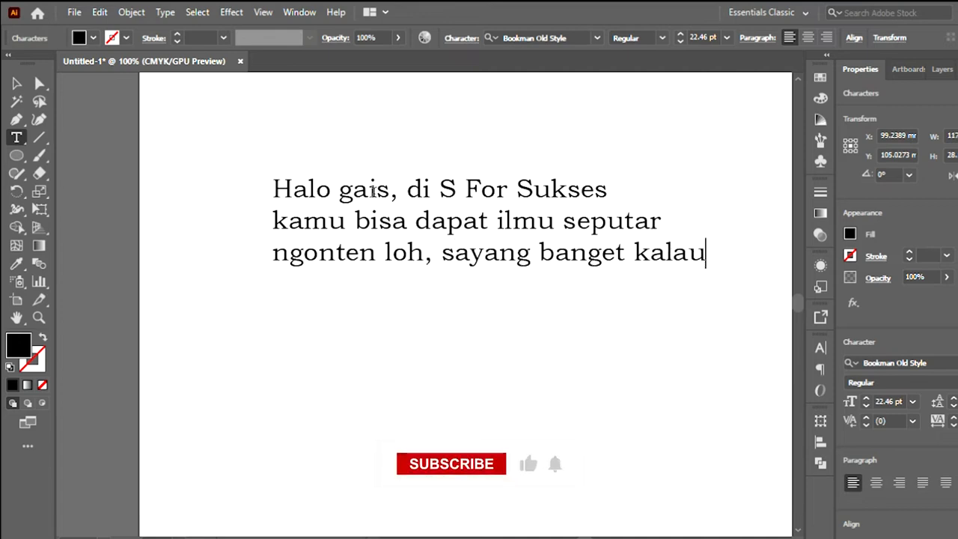
{"action": "key", "text": "Return"}
Add the lines "gak subscribe. Kamu bisa belejar" and "ngonten padahal xixixixixi." and finish text editing
{"action": "type", "text": "gak subsci"}
{"action": "key", "text": "BackSpace"}
{"action": "type", "text": "ribe. Kamu bisa belejar"}
{"action": "key", "text": "Return"}
{"action": "type", "text": "ngonten padahal xixixixixi."}
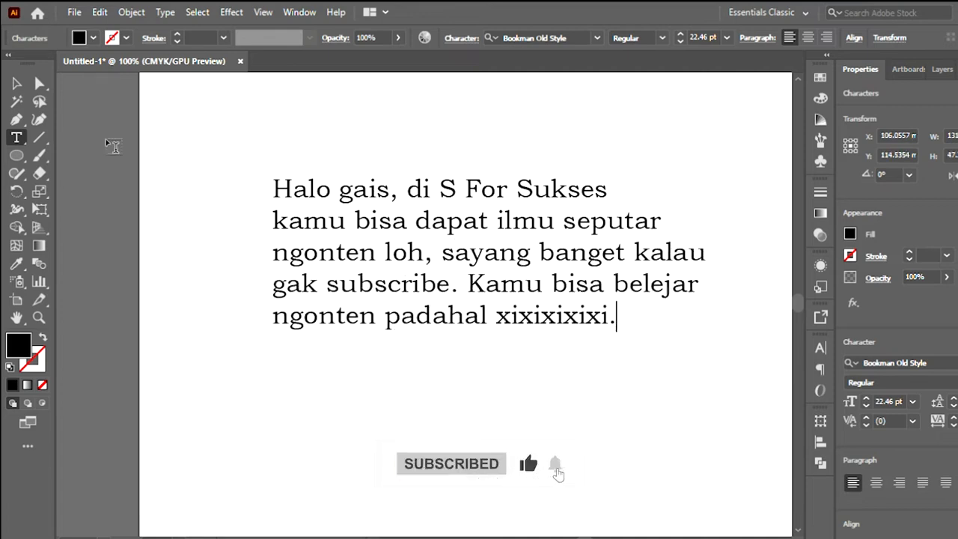
{"action": "key", "text": "Escape"}
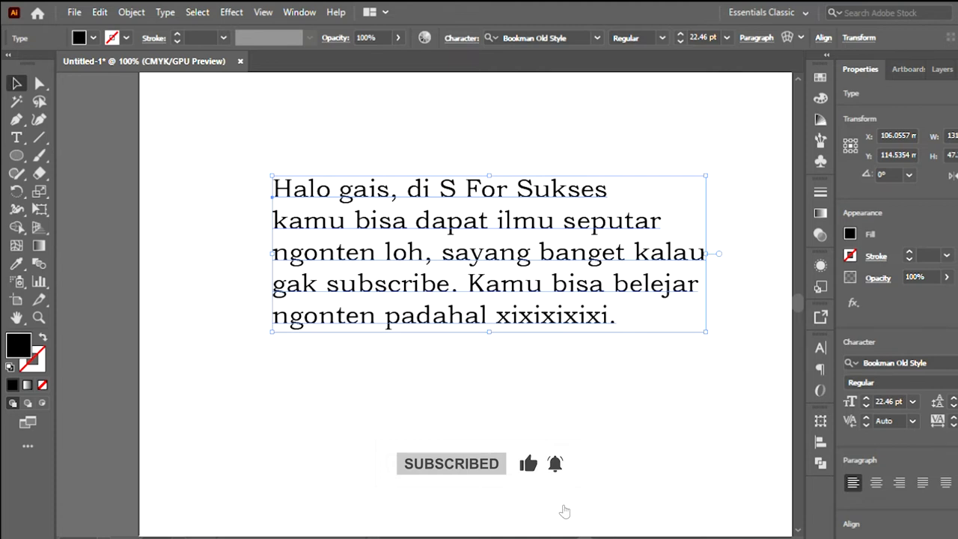
Increase the leading between the five lines of text and widen the tracking between their letters
{"action": "left_click", "coordinate": [952, 397]}
{"action": "left_click", "coordinate": [952, 398]}
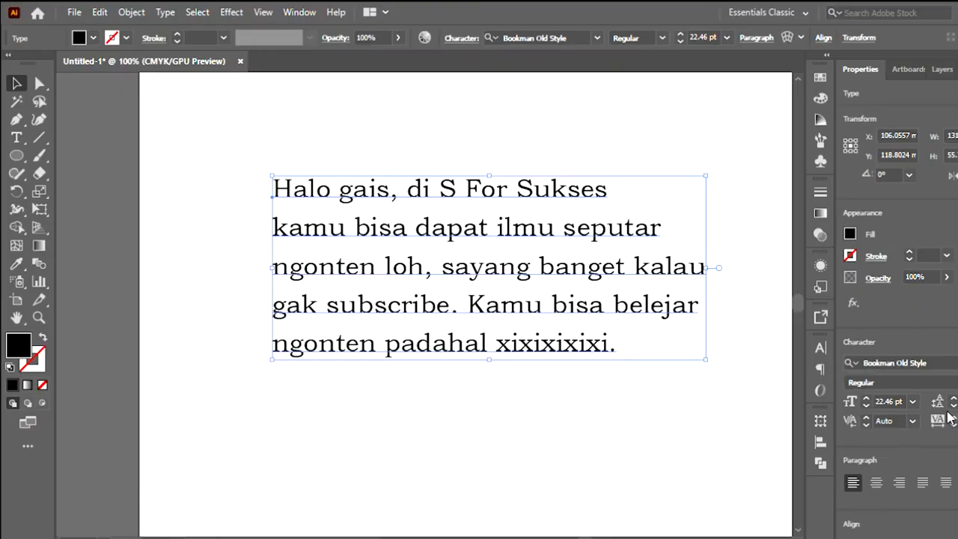
{"action": "left_click", "coordinate": [950, 414]}
{"action": "left_click", "coordinate": [950, 414]}
{"action": "left_click", "coordinate": [949, 414]}
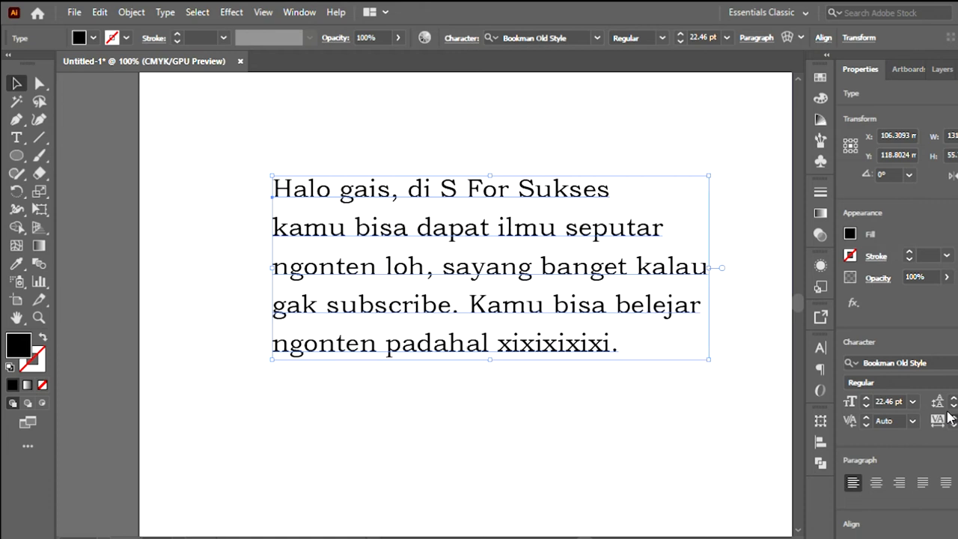
{"action": "left_click", "coordinate": [949, 414]}
{"action": "left_click", "coordinate": [949, 414]}
{"action": "left_click", "coordinate": [950, 414]}
{"action": "left_click", "coordinate": [949, 414]}
{"action": "left_click", "coordinate": [949, 414]}
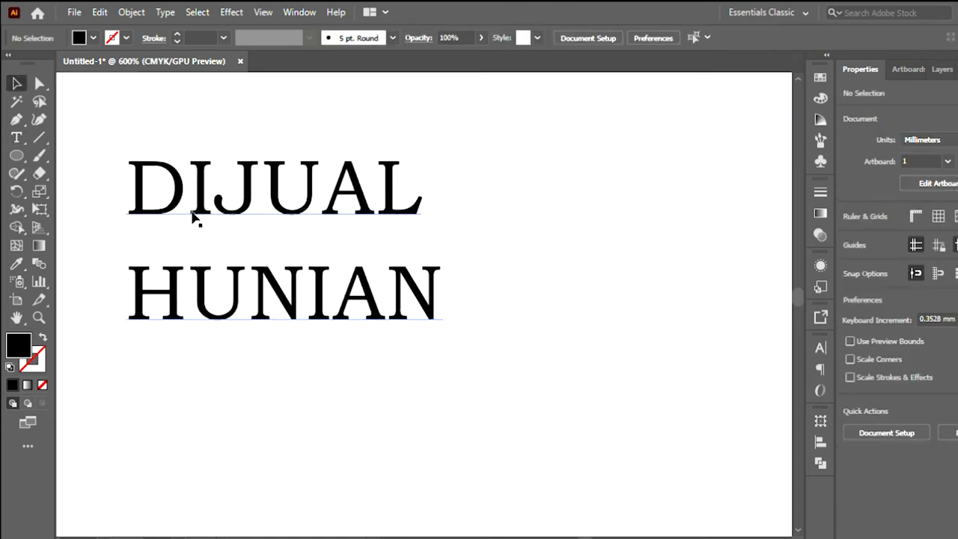
Widen the tracking of the word "DIJUAL" until its line is as wide as "HUNIAN" below, and deselect the text
{"action": "scroll", "coordinate": [193, 225], "scroll_direction": "down", "scroll_amount": 1}
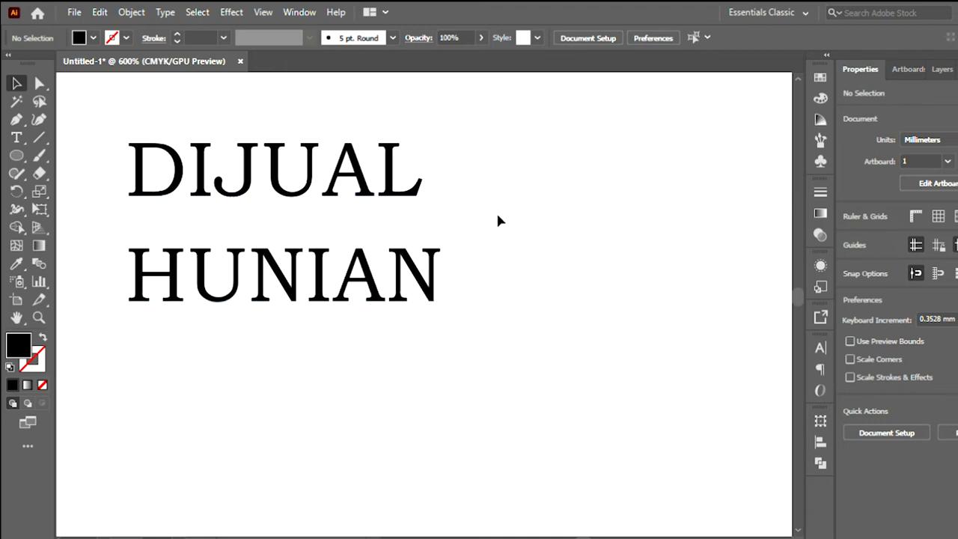
{"action": "left_click", "coordinate": [342, 193]}
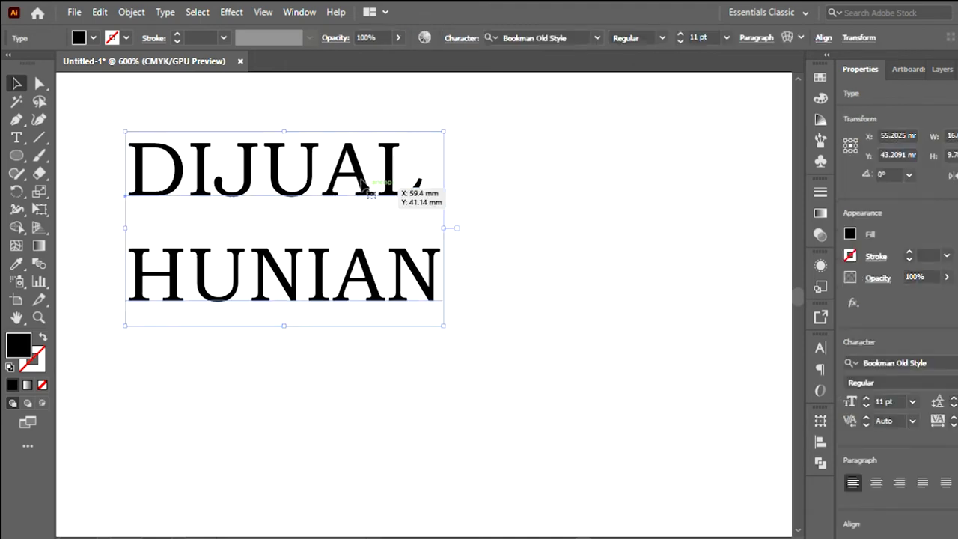
{"action": "triple_click", "coordinate": [123, 174]}
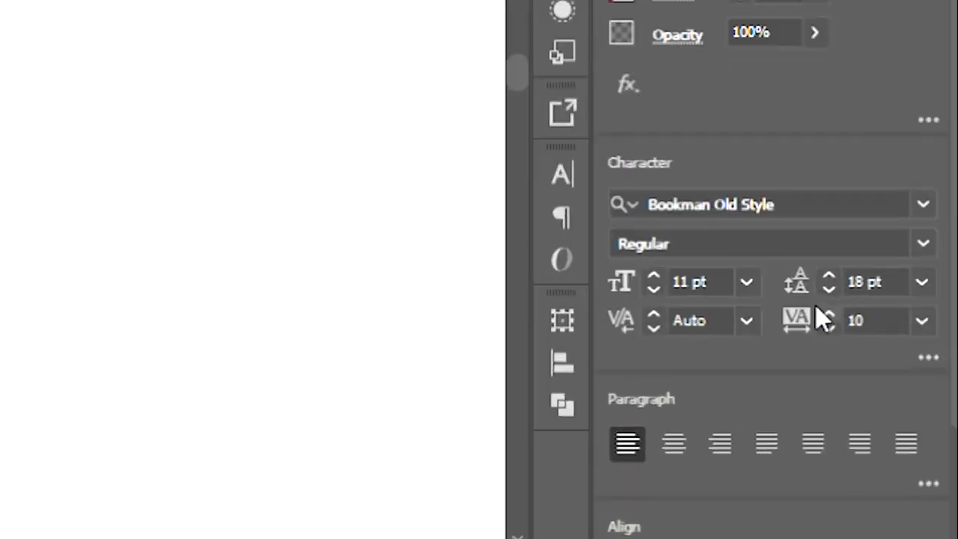
{"action": "left_click", "coordinate": [950, 416]}
{"action": "left_click", "coordinate": [950, 415]}
{"action": "left_click", "coordinate": [951, 416]}
{"action": "left_click", "coordinate": [817, 308]}
{"action": "left_click", "coordinate": [818, 308]}
{"action": "left_click", "coordinate": [818, 309]}
{"action": "left_click", "coordinate": [818, 309]}
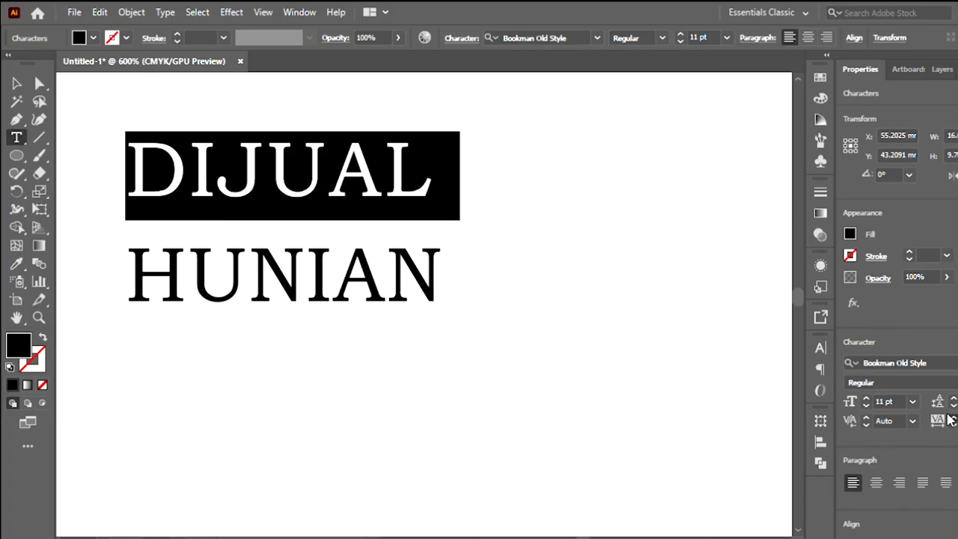
{"action": "left_click", "coordinate": [948, 416]}
{"action": "left_click", "coordinate": [949, 416]}
{"action": "left_click", "coordinate": [948, 416]}
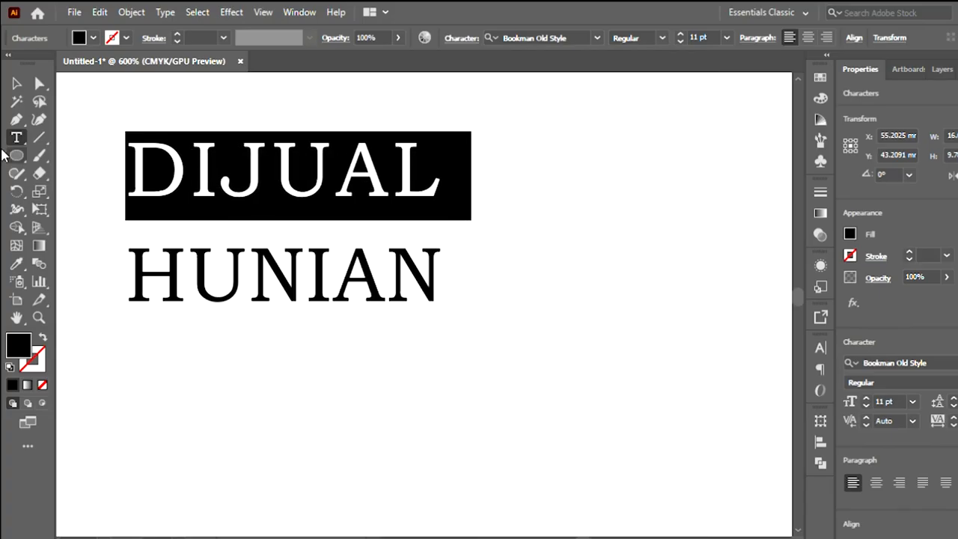
{"action": "left_click", "coordinate": [17, 83]}
{"action": "left_click", "coordinate": [594, 197]}
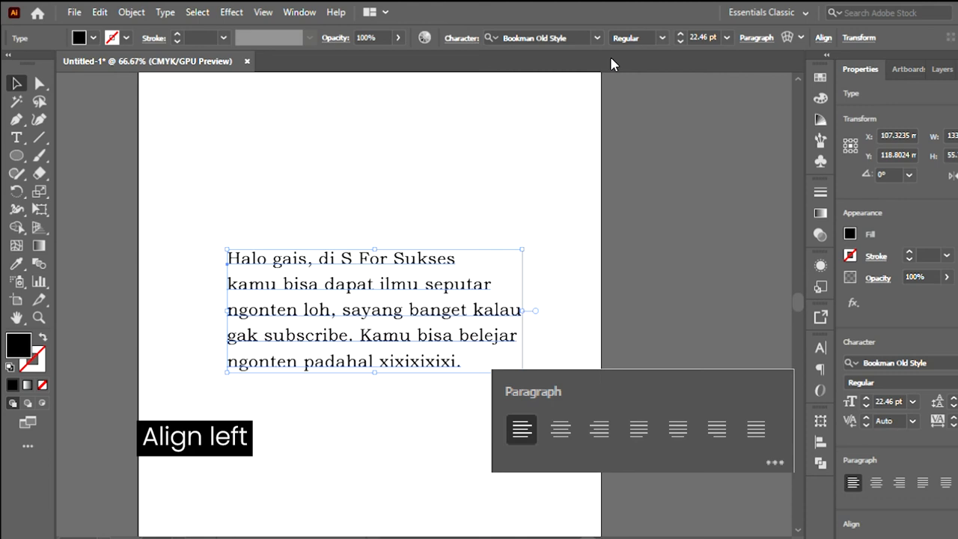
Try center and right alignment on the five-line text and move it back onto the artboard
{"action": "key", "text": "ctrl+shift+c"}
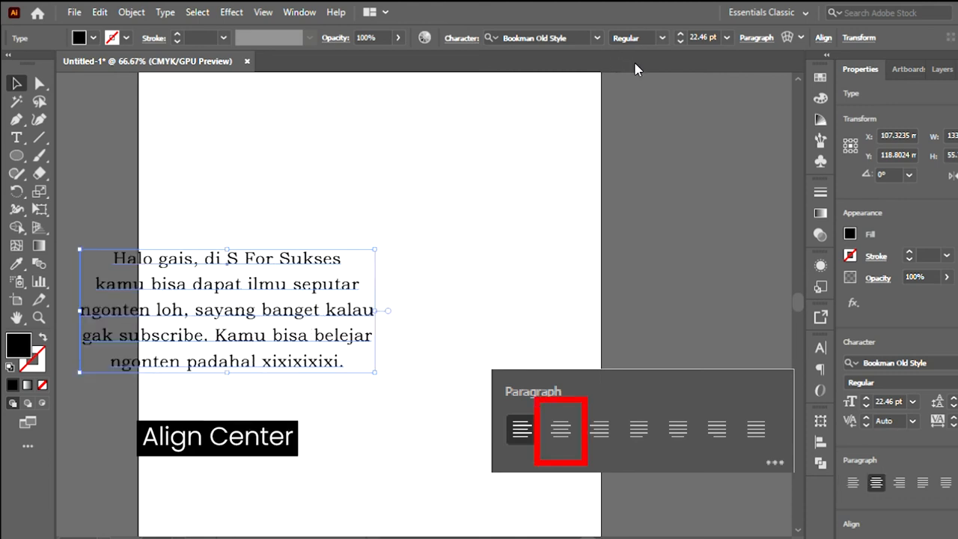
{"action": "key", "text": "ctrl+shift+r"}
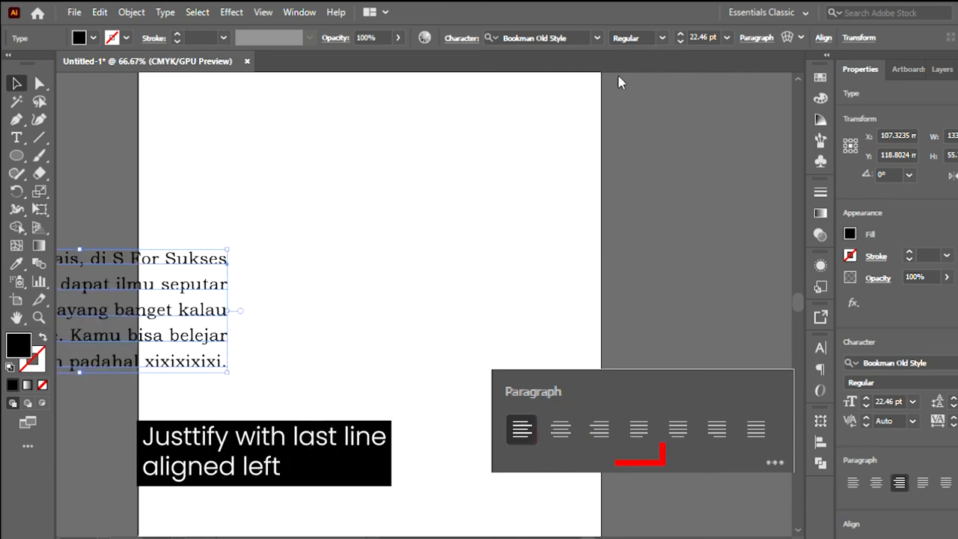
{"action": "left_click_drag", "start_coordinate": [222, 280], "coordinate": [402, 248]}
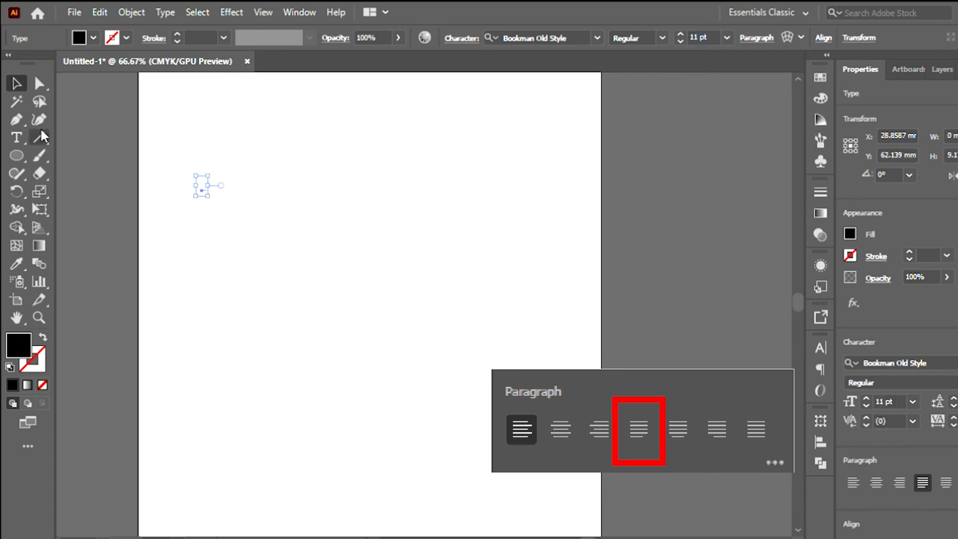
Paste the copied text into a new text area about 106 by 85 mm and remove the line break before "ngonten"
{"action": "key", "text": "t"}
{"action": "left_click_drag", "start_coordinate": [257, 157], "coordinate": [496, 346]}
{"action": "key", "text": "ctrl+v"}
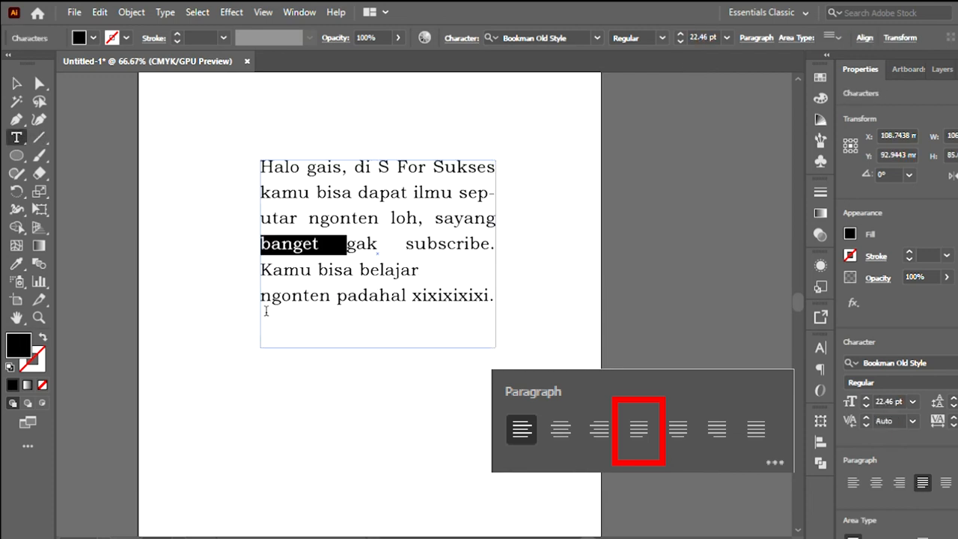
{"action": "left_click", "coordinate": [255, 299]}
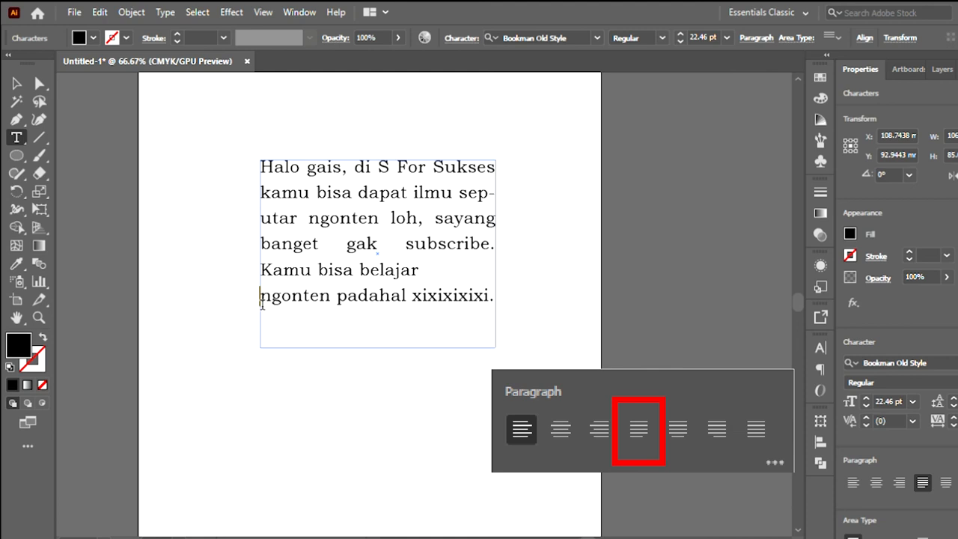
{"action": "key", "text": "BackSpace"}
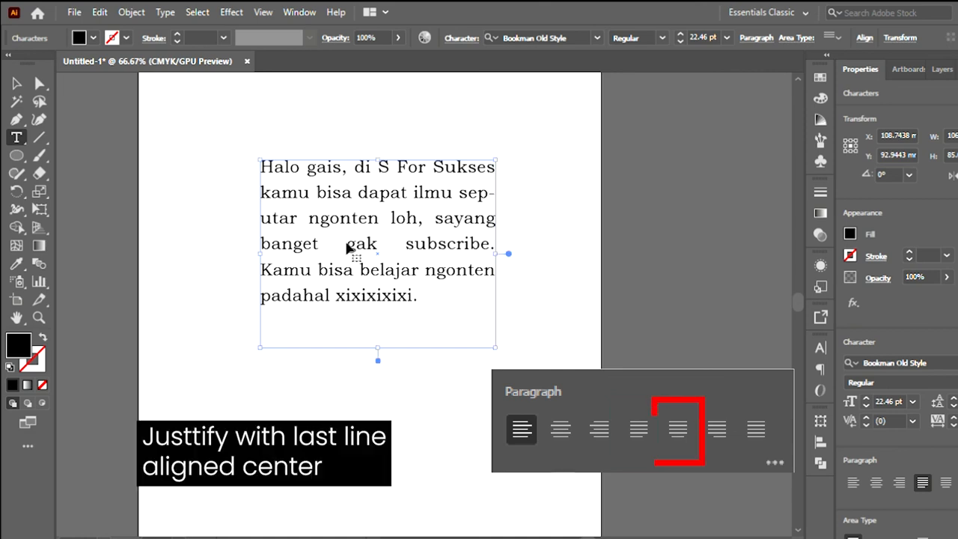
Justify the whole text with the last line centered, with it aligned right, and finally with all lines justified; finish text editing
{"action": "key", "text": "ctrl+a"}
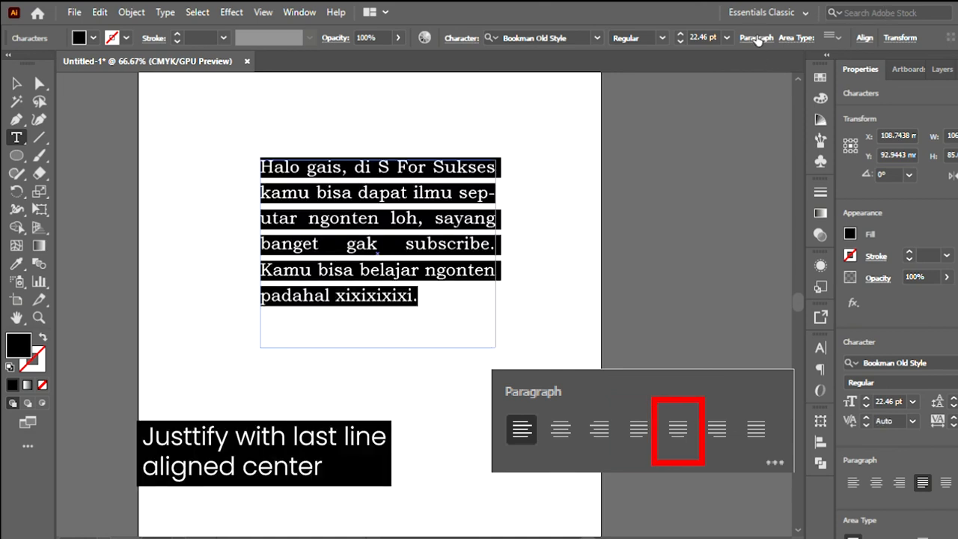
{"action": "left_click", "coordinate": [703, 61]}
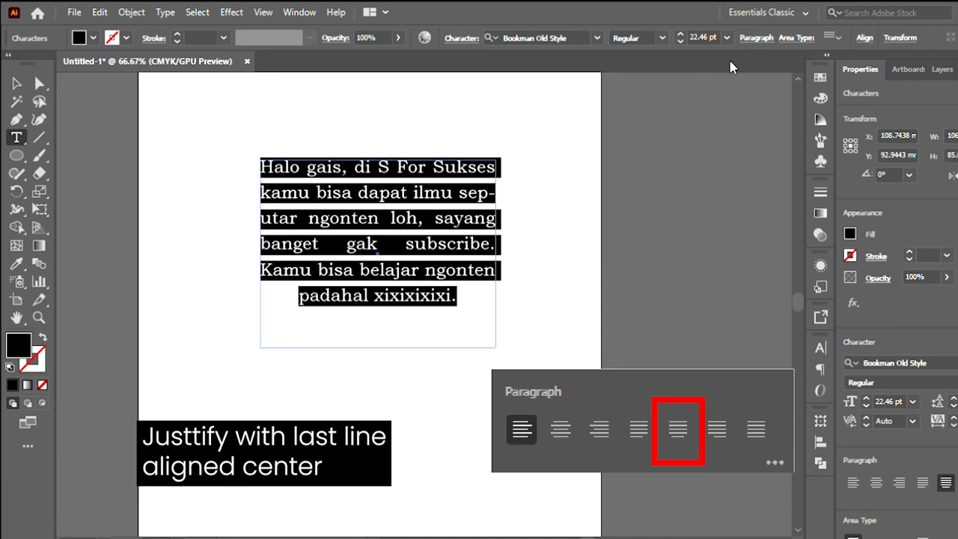
{"action": "left_click", "coordinate": [730, 61]}
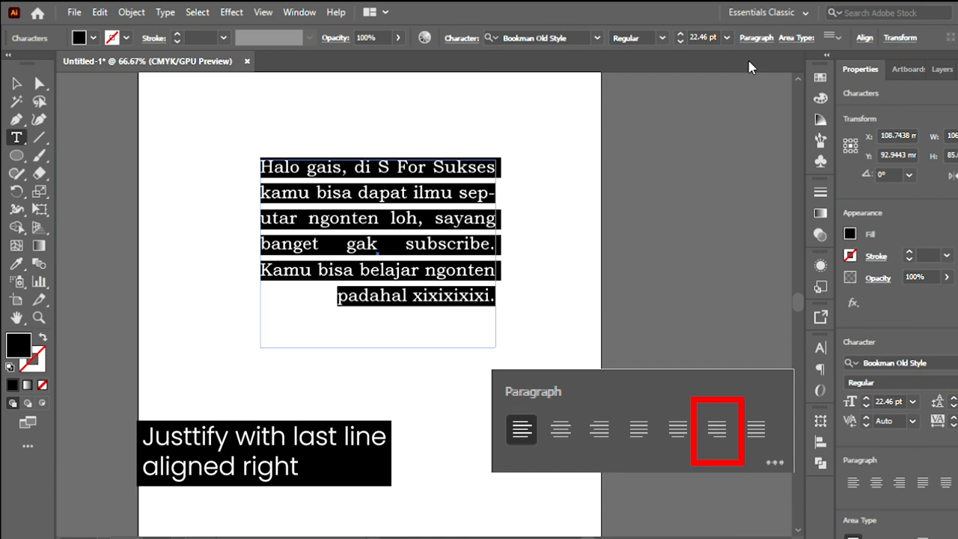
{"action": "left_click", "coordinate": [751, 67]}
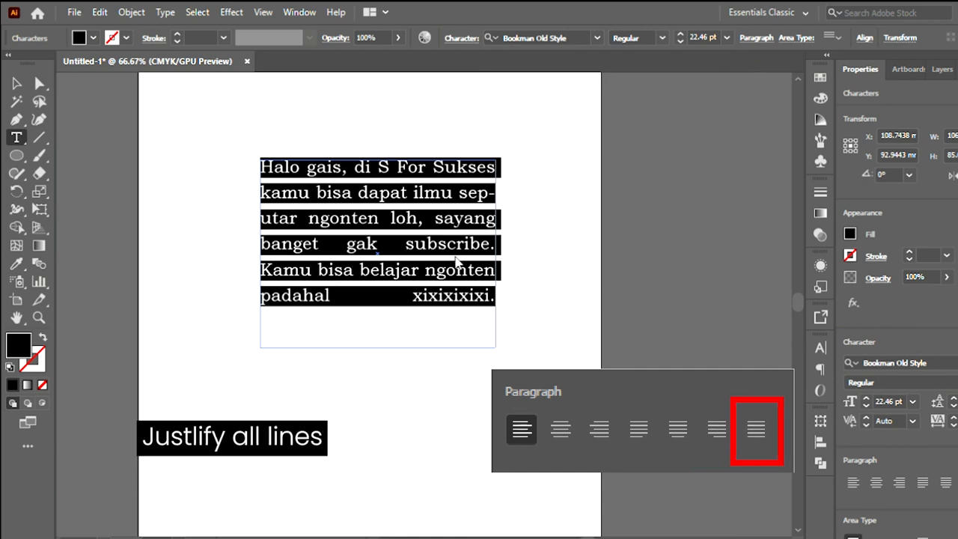
{"action": "left_click", "coordinate": [413, 296]}
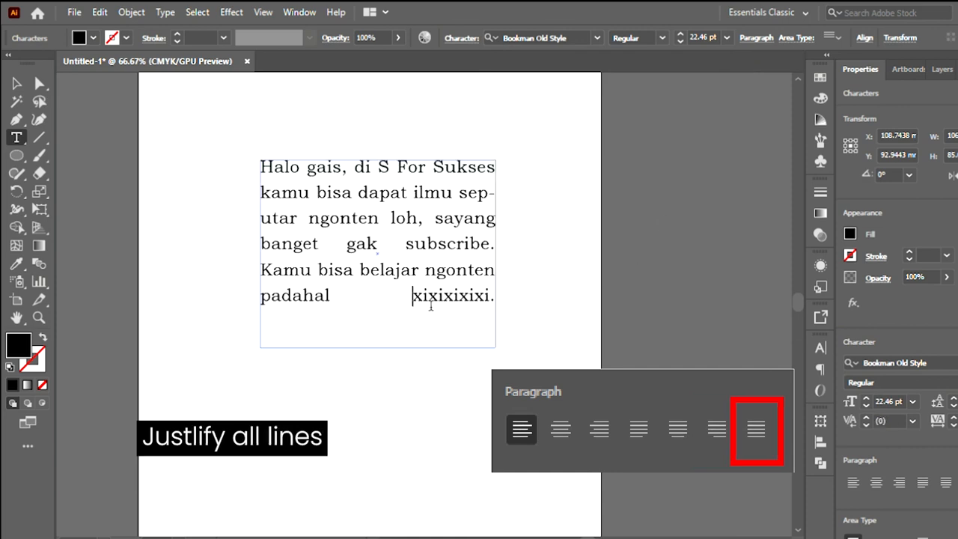
{"action": "left_click", "coordinate": [16, 83]}
{"action": "left_click", "coordinate": [683, 233]}
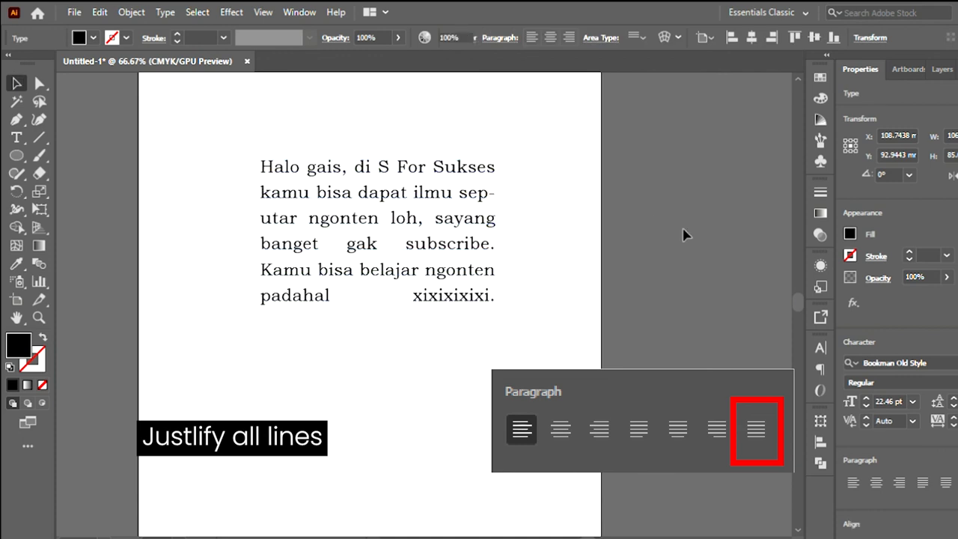
{"action": "left_click", "coordinate": [450, 191]}
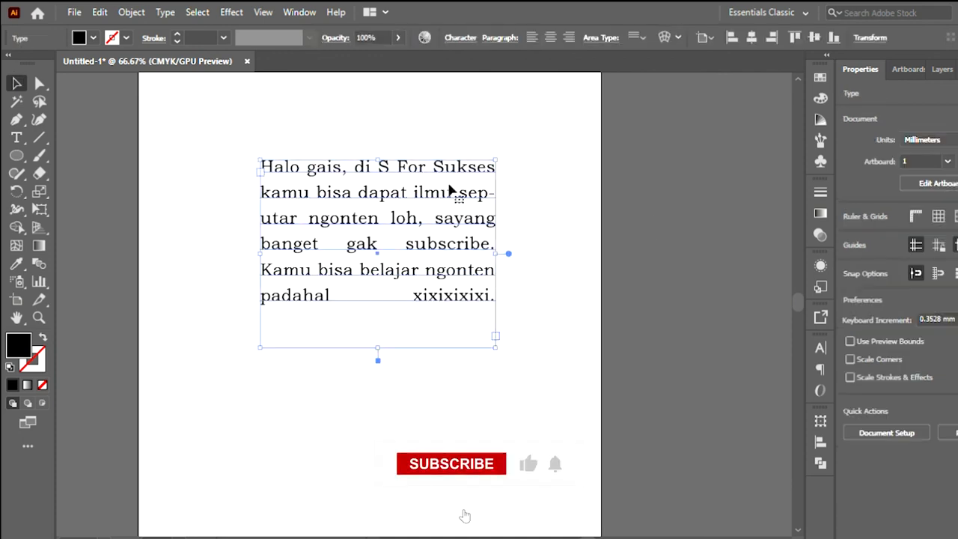
{"action": "key", "text": "Delete"}
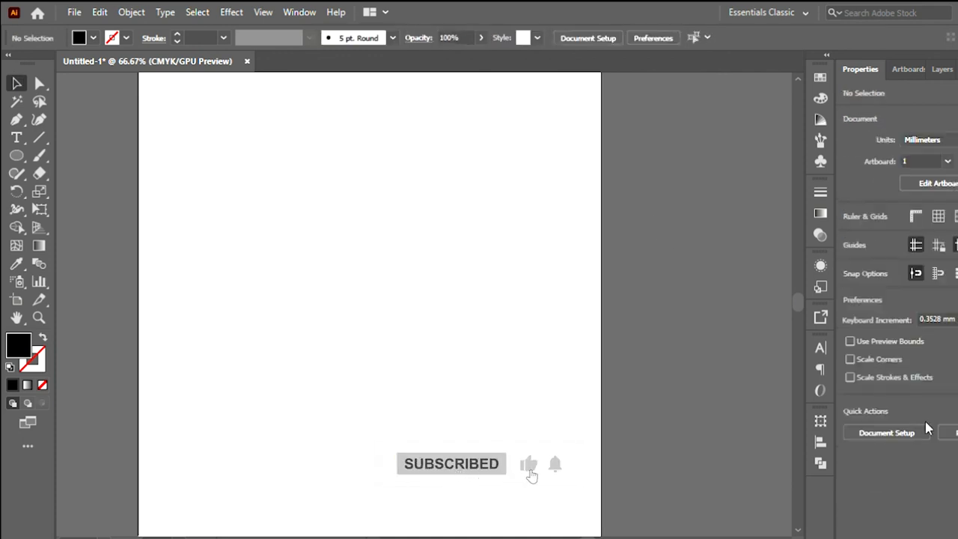
{"action": "key", "text": "ctrl+z"}
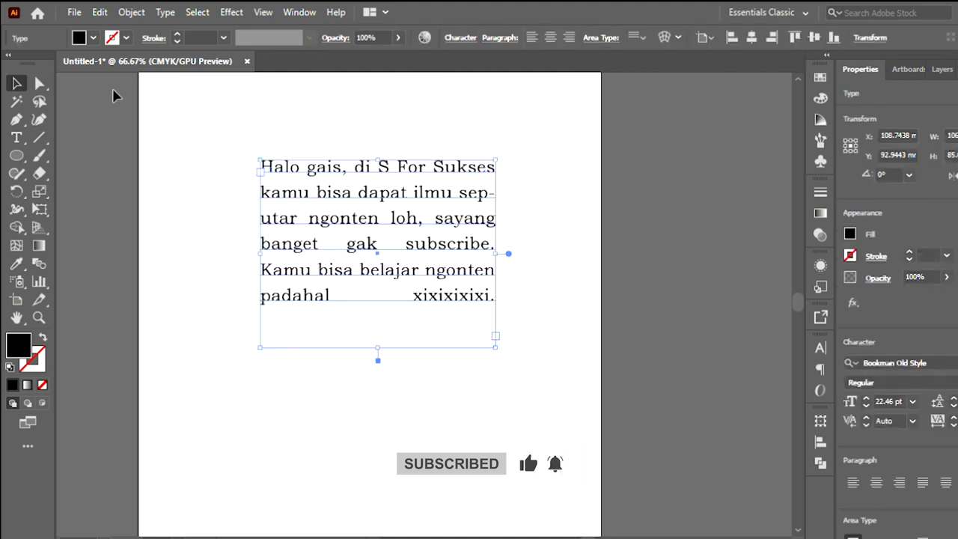